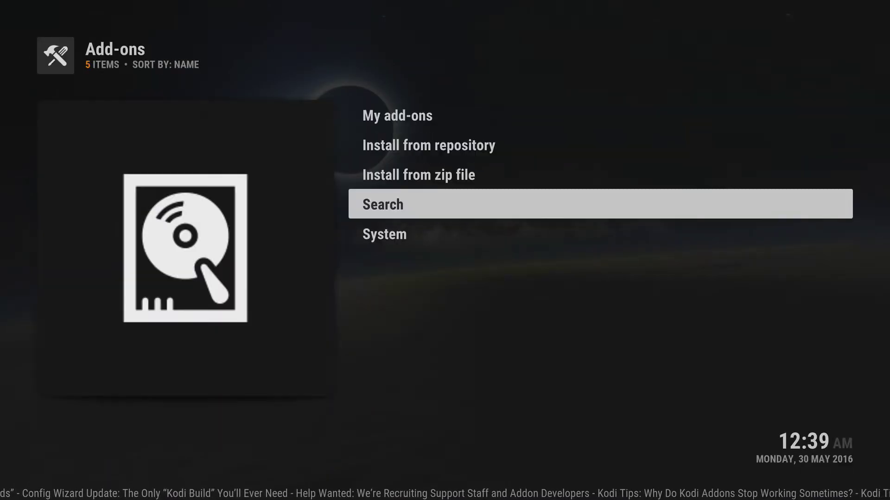
# Step: Browse Install from zip file to the .Fusion > xbmc-repos > english folder
pyautogui.press('Up')
pyautogui.press('Return')
pyautogui.press('Down')
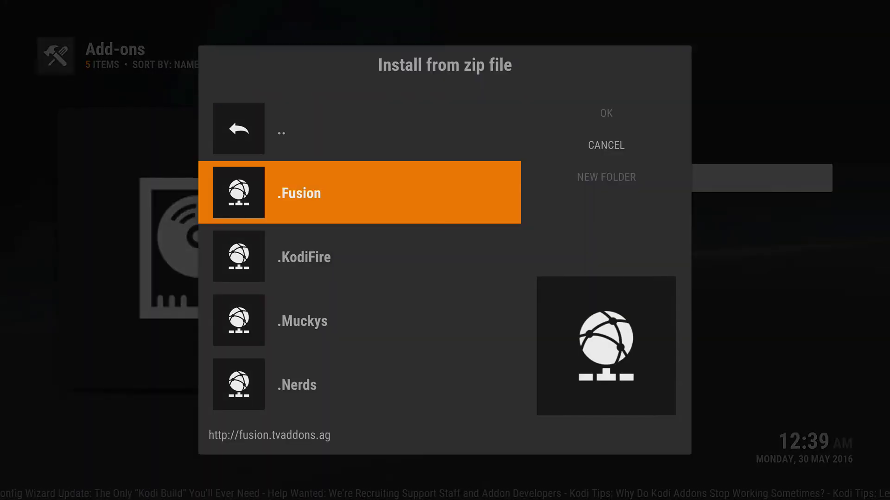
pyautogui.press('Return')
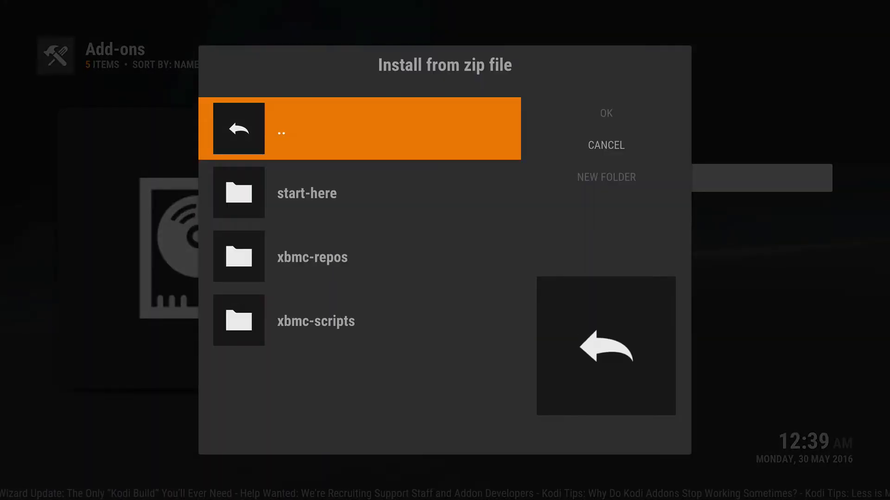
pyautogui.press('Down')
pyautogui.press('Down')
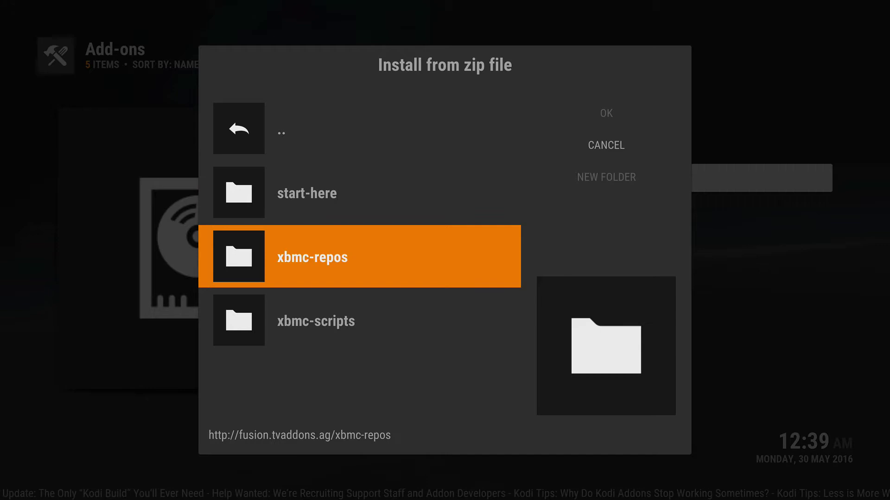
pyautogui.press('Return')
pyautogui.press('Down')
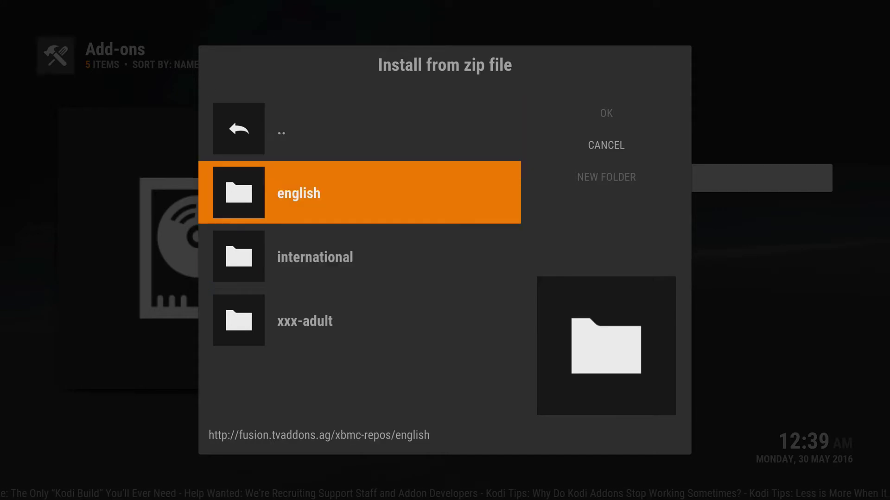
pyautogui.press('Return')
# Step: Move down the english repository list to repository.mdrepo-1.0.1.zip
pyautogui.press('Down')
pyautogui.press('Down')
pyautogui.press('Down')
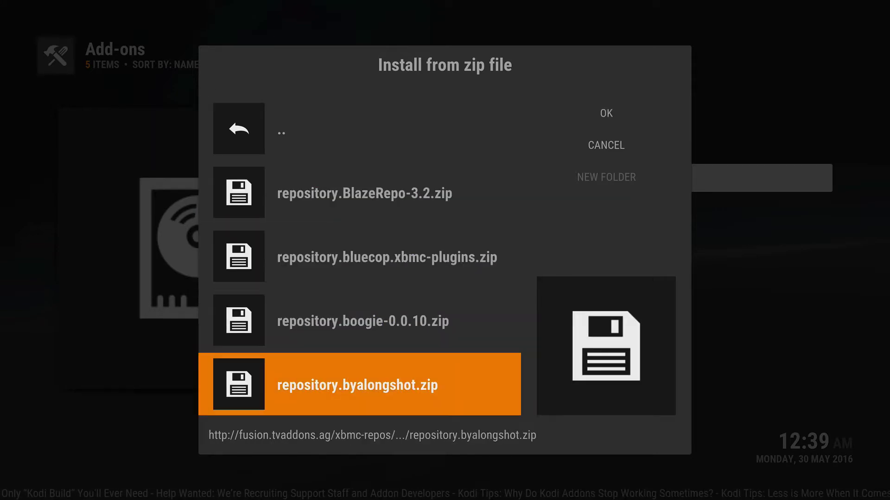
pyautogui.press('Down')
pyautogui.press('Down')
pyautogui.press('Down')
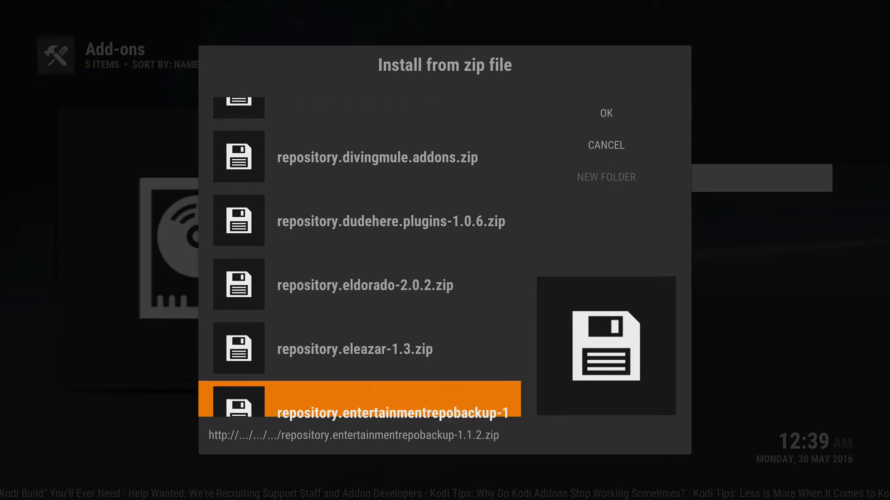
pyautogui.press('Down')
pyautogui.press('Down')
pyautogui.press('Down')
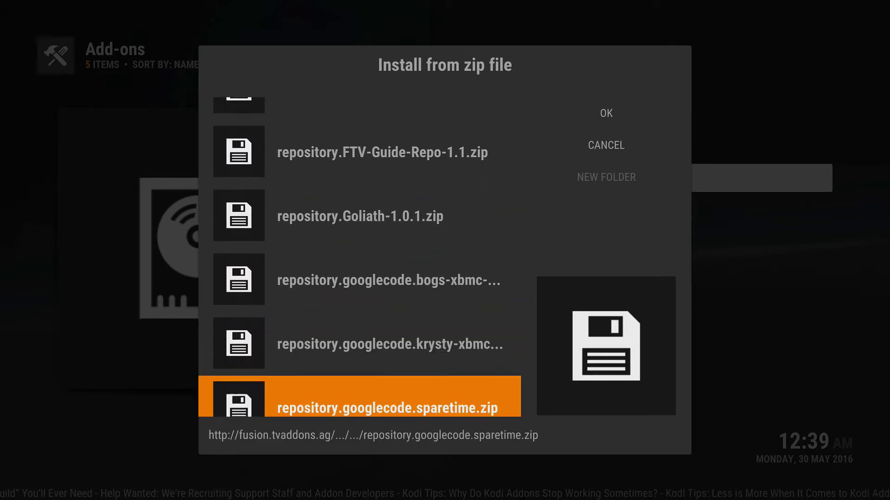
pyautogui.press('Down')
pyautogui.press('Down')
pyautogui.press('Down')
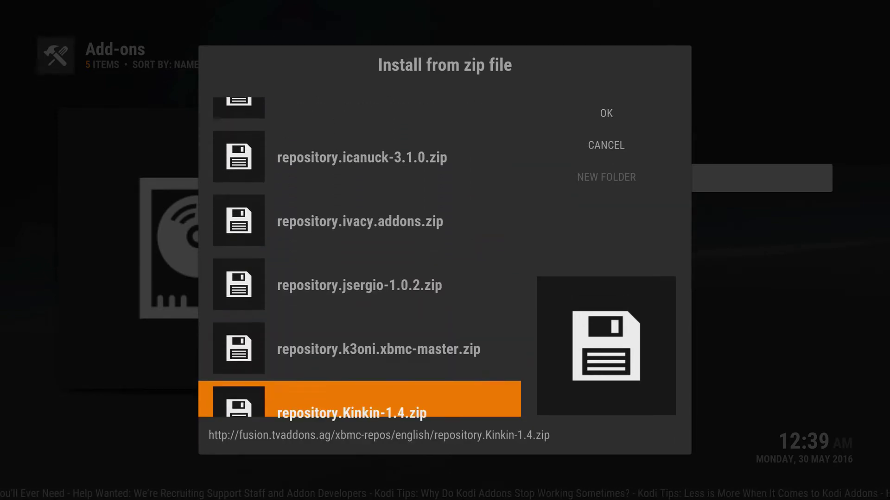
pyautogui.press('Down')
pyautogui.press('Down')
pyautogui.press('Down')
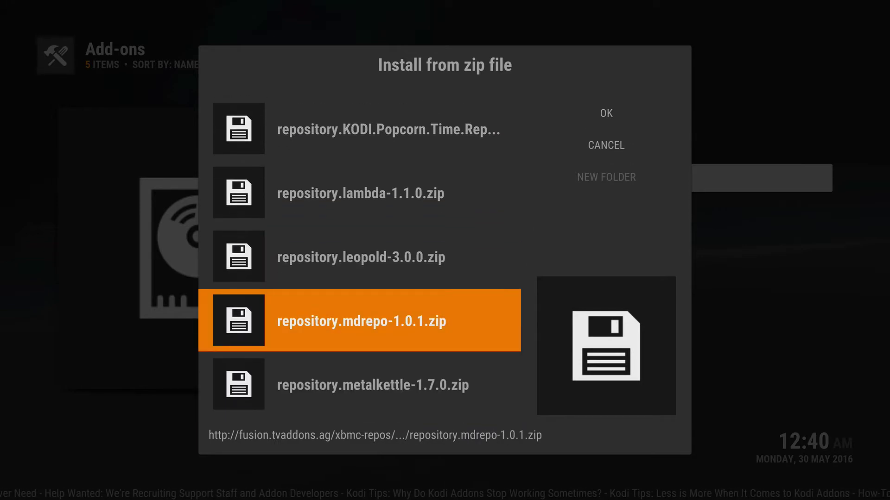
# Step: Install repository.mdrepo-1.0.1.zip and bring up the Install from repository list
pyautogui.press('Return')
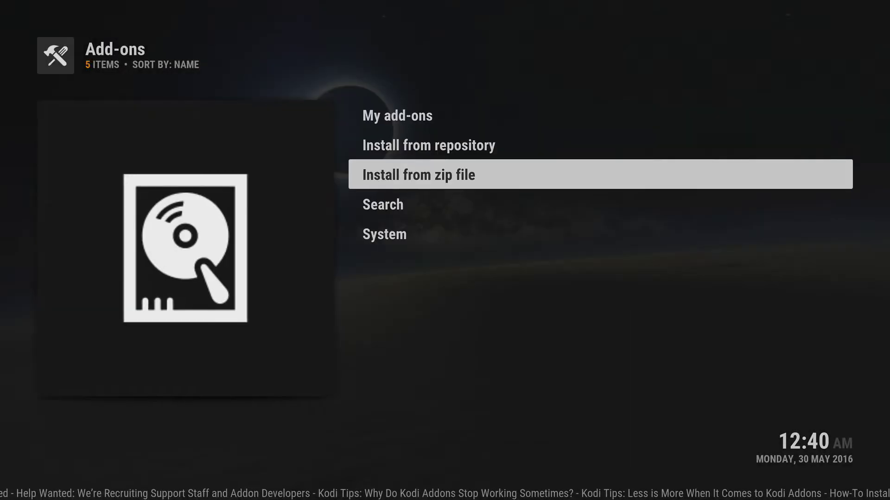
pyautogui.press('Up')
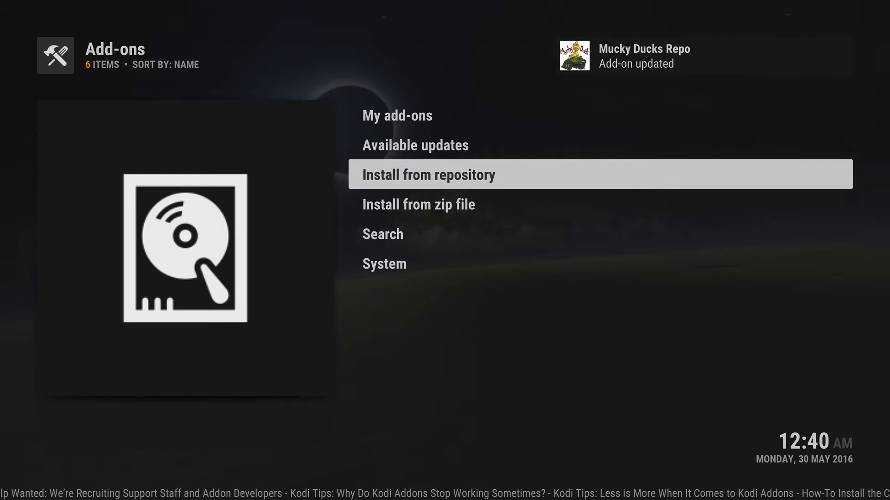
pyautogui.press('Return')
# Step: Move through the repository list to Mucky Ducks Repo
pyautogui.press('Up')
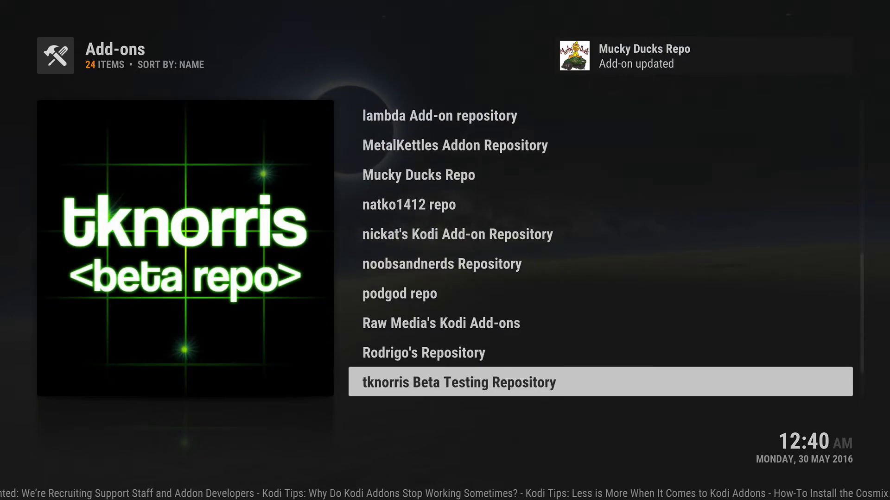
pyautogui.press('Up')
pyautogui.press('Up')
pyautogui.press('Up')
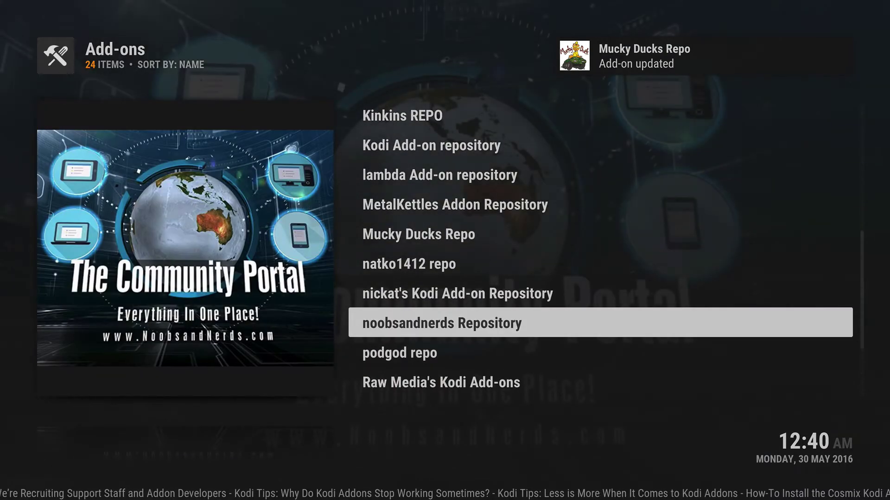
pyautogui.press('Down')
pyautogui.press('Down')
pyautogui.press('Down')
pyautogui.press('Down')
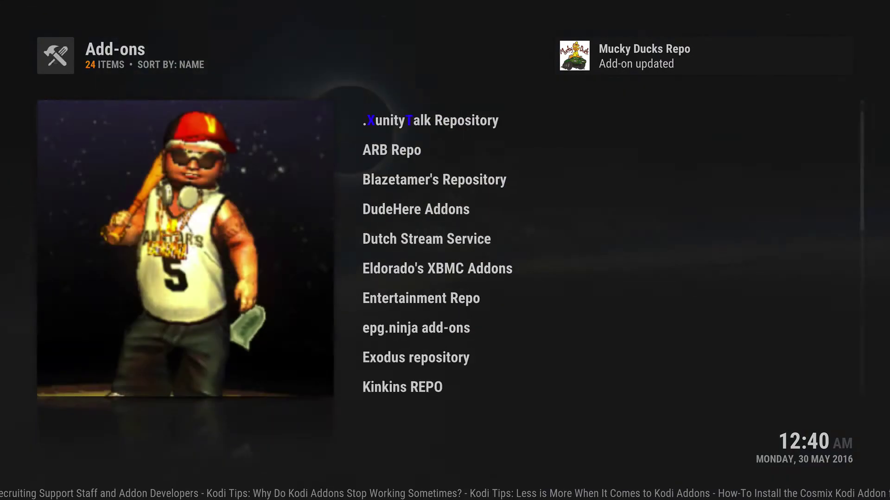
pyautogui.press('Down')
pyautogui.press('Down')
pyautogui.press('Down')
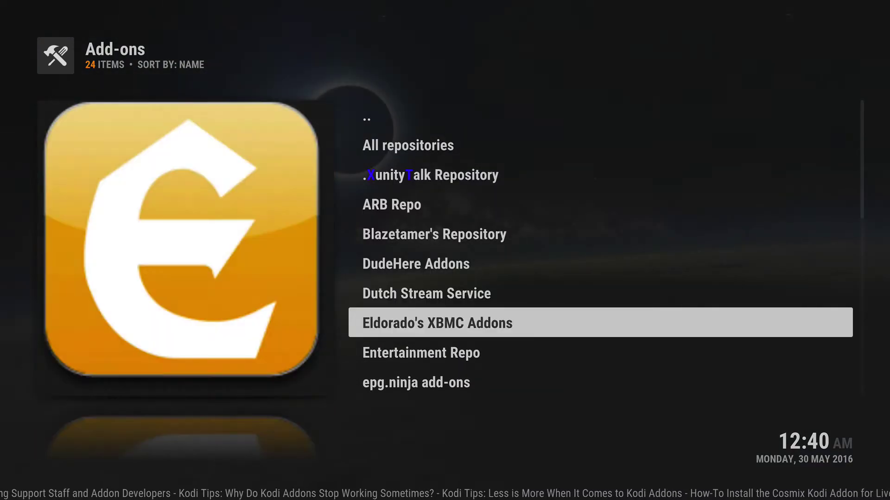
pyautogui.press('Down')
pyautogui.press('Down')
pyautogui.press('Down')
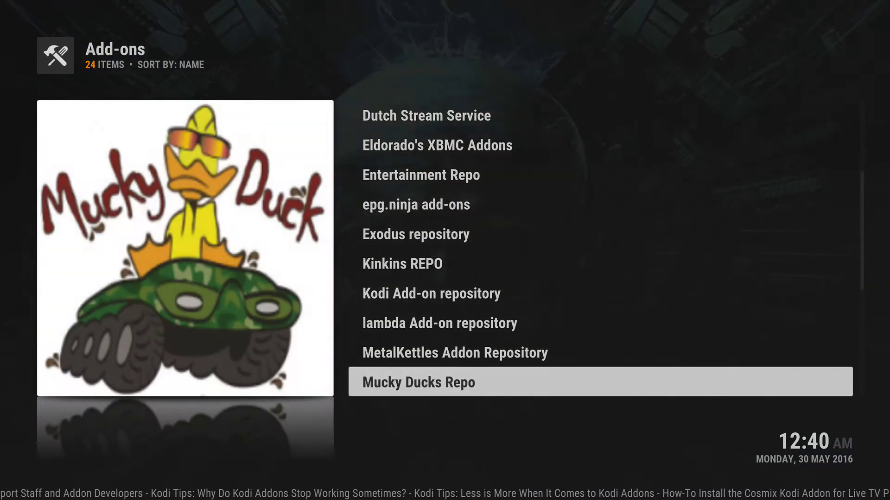
# Step: Enter the Video add-ons category of Mucky Ducks Repo
pyautogui.press('BackSpace')
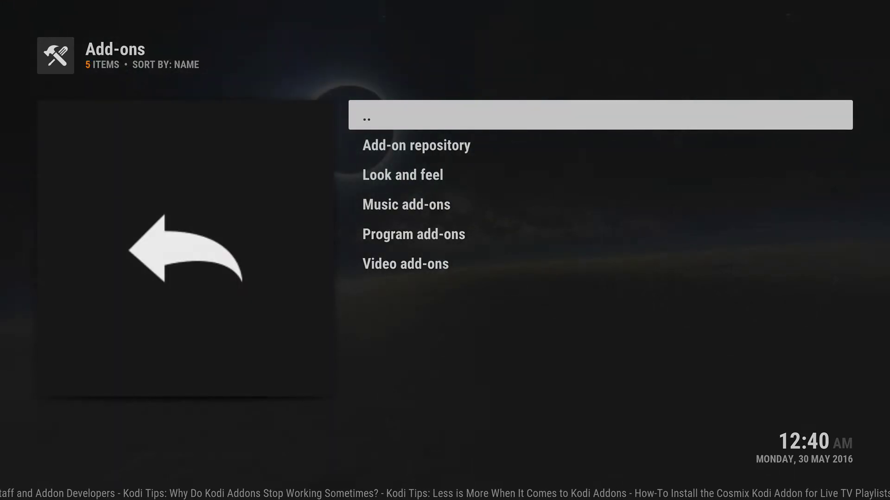
pyautogui.press('Up')
pyautogui.press('Return')
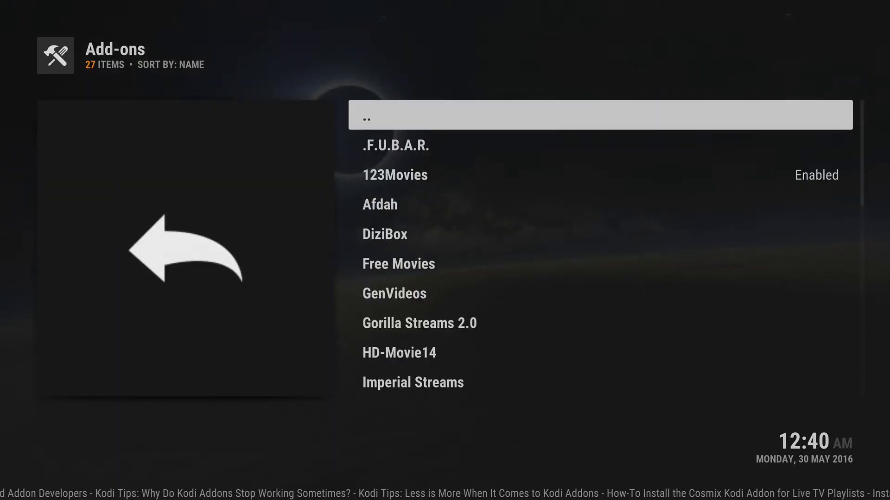
# Step: Move through the video add-ons list to Imperial Streams
pyautogui.press('Up')
pyautogui.press('Up')
pyautogui.press('Up')
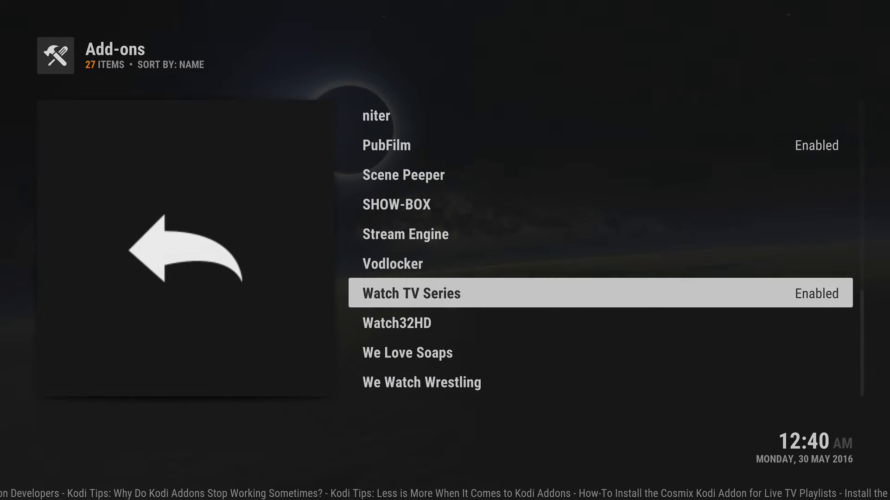
pyautogui.press('Up')
pyautogui.press('Up')
pyautogui.press('Up')
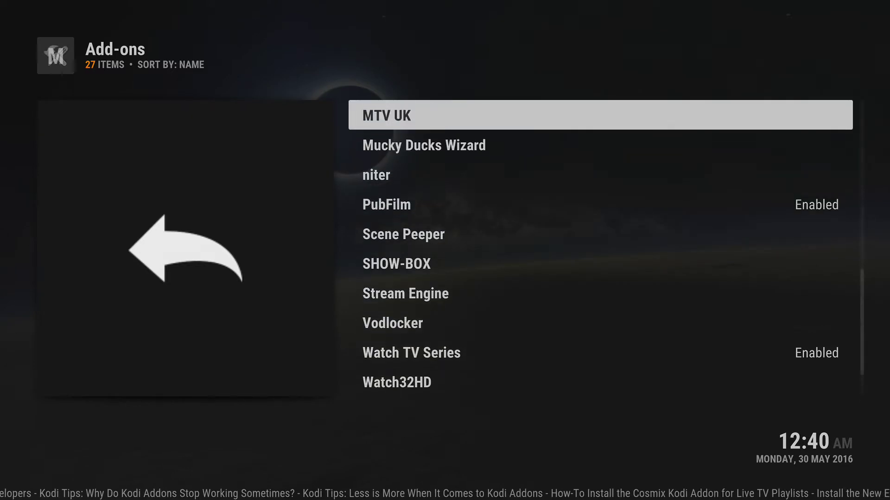
pyautogui.press('Down')
pyautogui.press('Up')
pyautogui.press('Up')
pyautogui.press('Up')
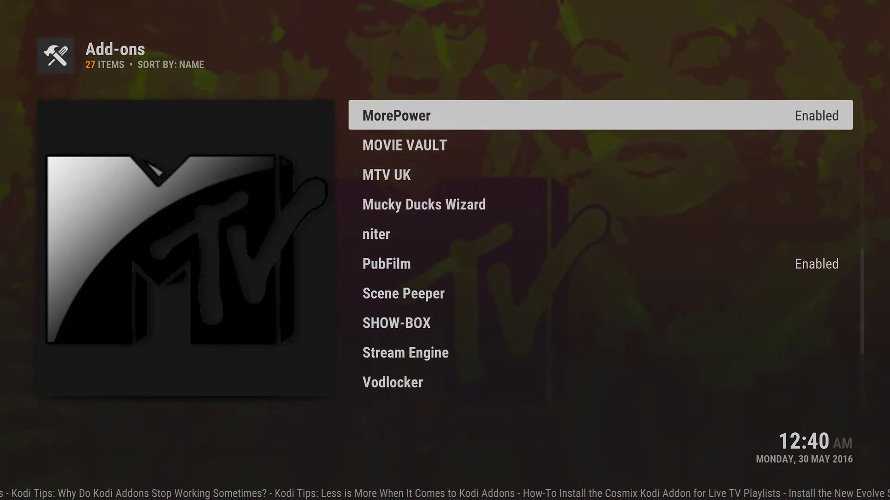
pyautogui.press('Up')
pyautogui.press('Up')
pyautogui.press('Up')
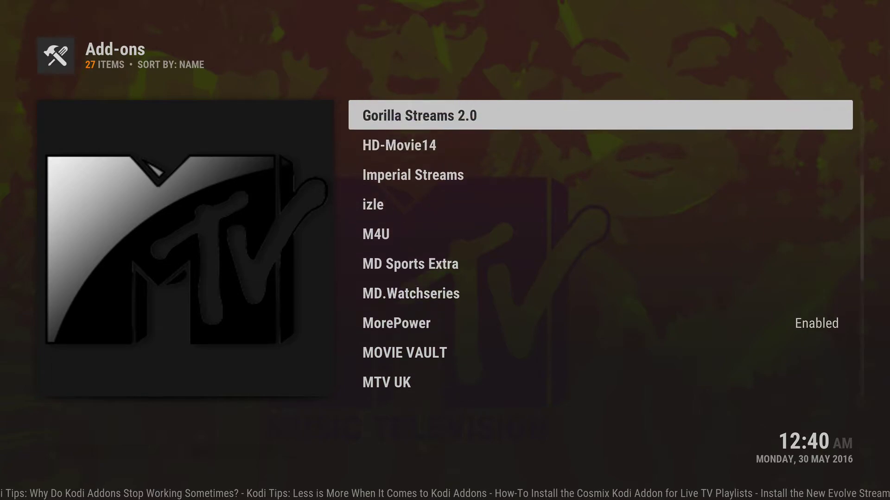
pyautogui.press('Up')
pyautogui.press('Up')
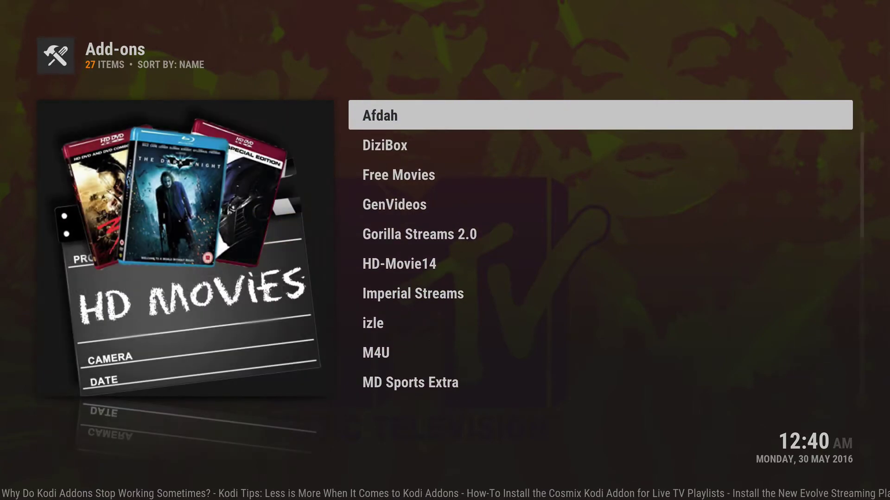
pyautogui.press('Up')
pyautogui.press('Up')
pyautogui.press('Up')
pyautogui.press('Up')
pyautogui.press('Up')
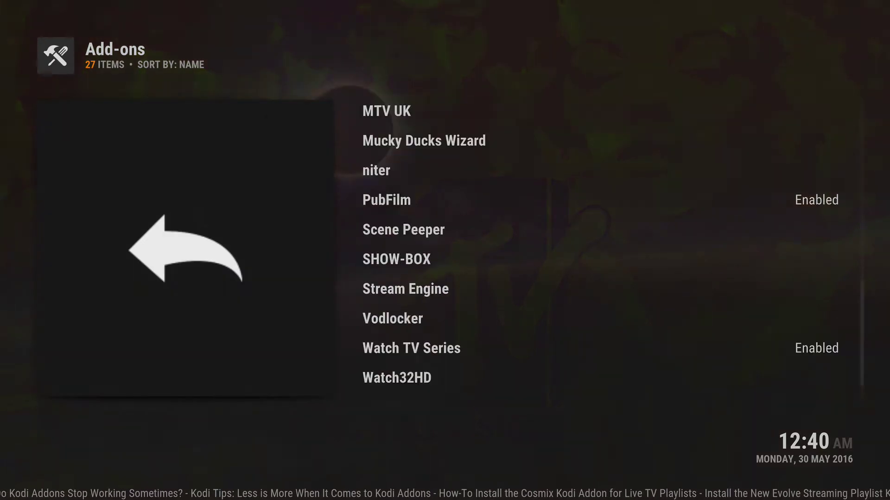
pyautogui.press('Up')
pyautogui.press('Up')
pyautogui.press('Up')
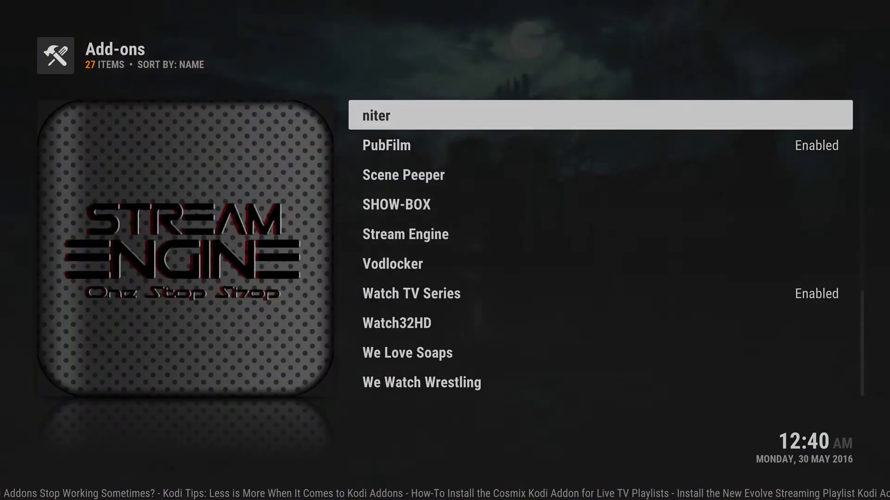
pyautogui.press('Up')
pyautogui.press('Up')
pyautogui.press('Up')
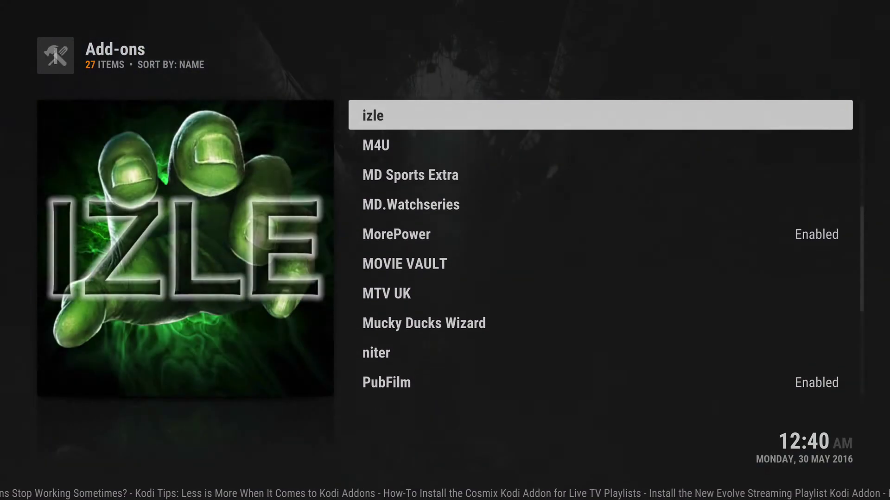
pyautogui.press('Down')
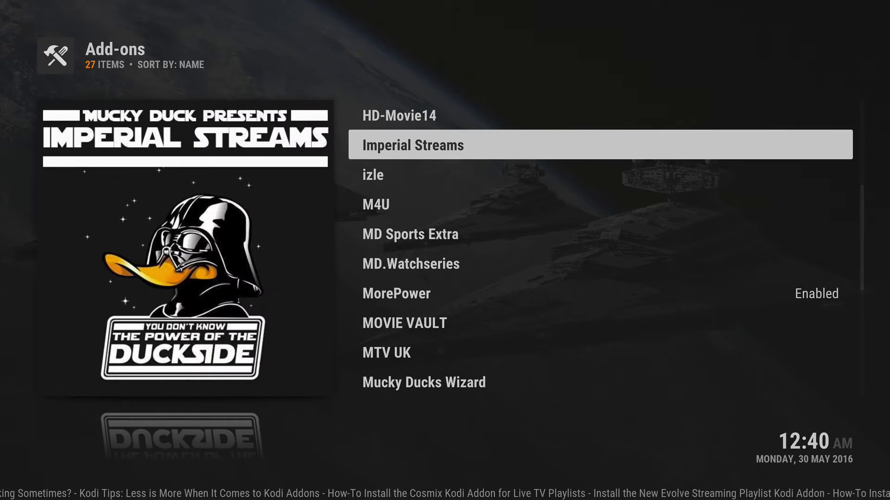
# Step: Install Imperial Streams 1.0.3 and reopen its add-on details once enabled
pyautogui.press('Return')
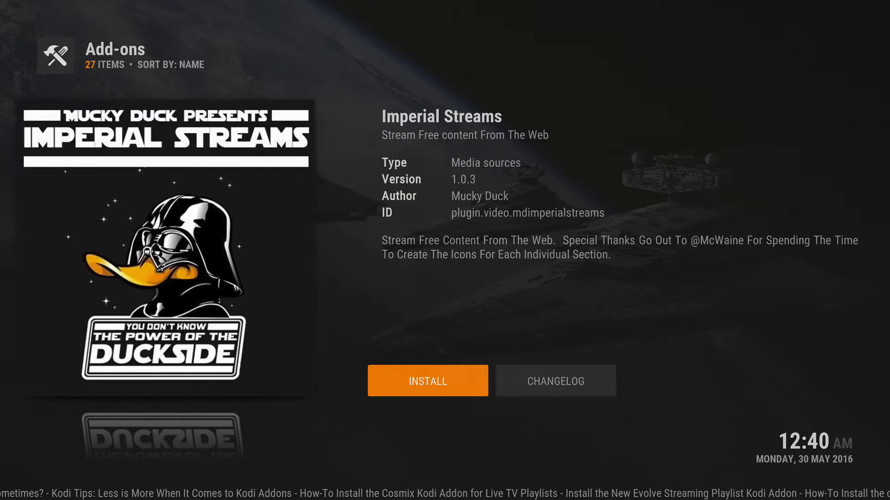
pyautogui.press('Return')
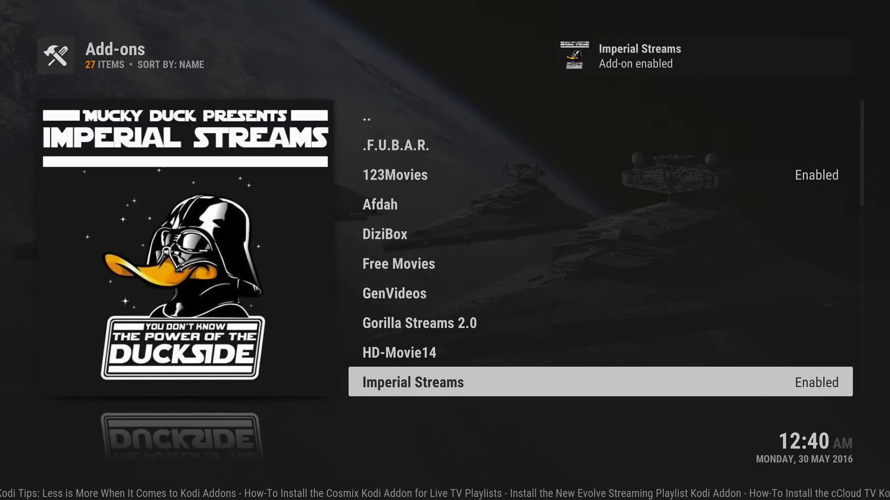
pyautogui.press('Return')
pyautogui.press('Left')
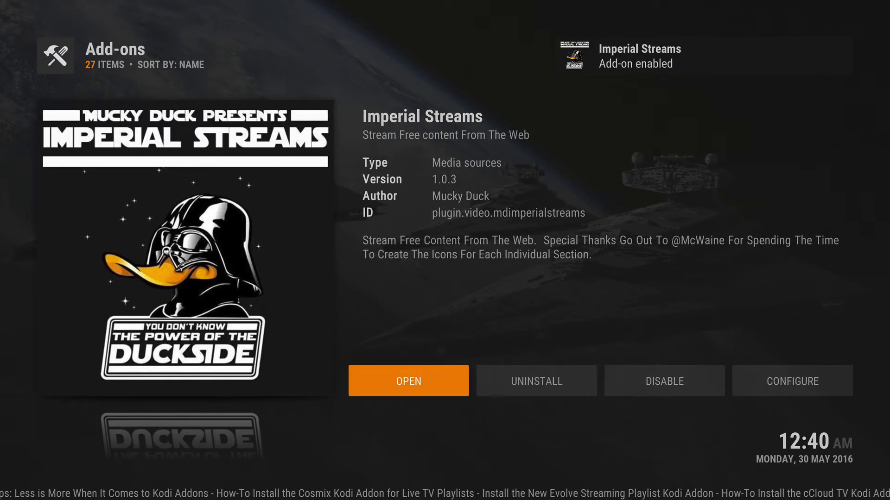
# Step: Launch Imperial Streams and go to TV SHOWS > Featured TV Shows
pyautogui.press('Return')
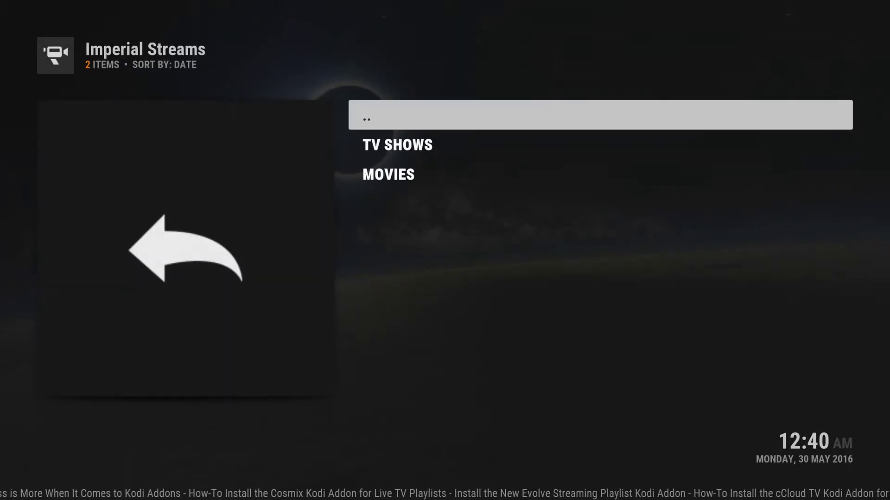
pyautogui.press('Down')
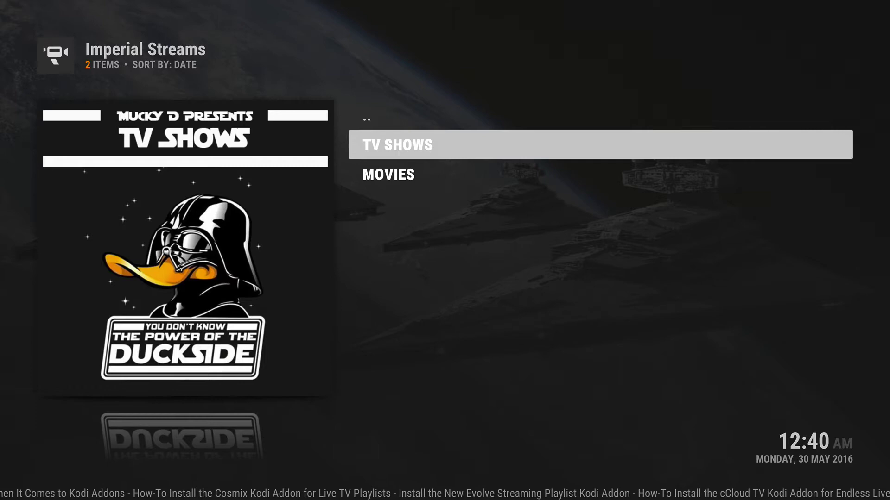
pyautogui.press('Return')
pyautogui.press('Down')
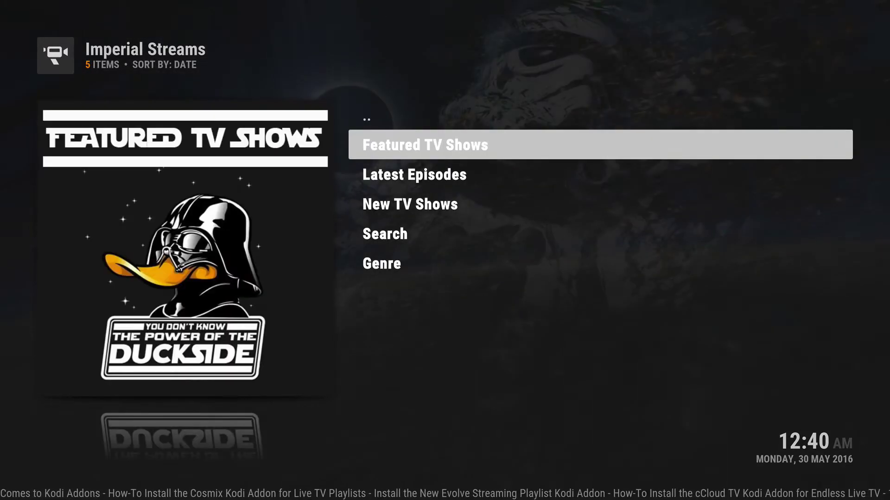
pyautogui.press('Return')
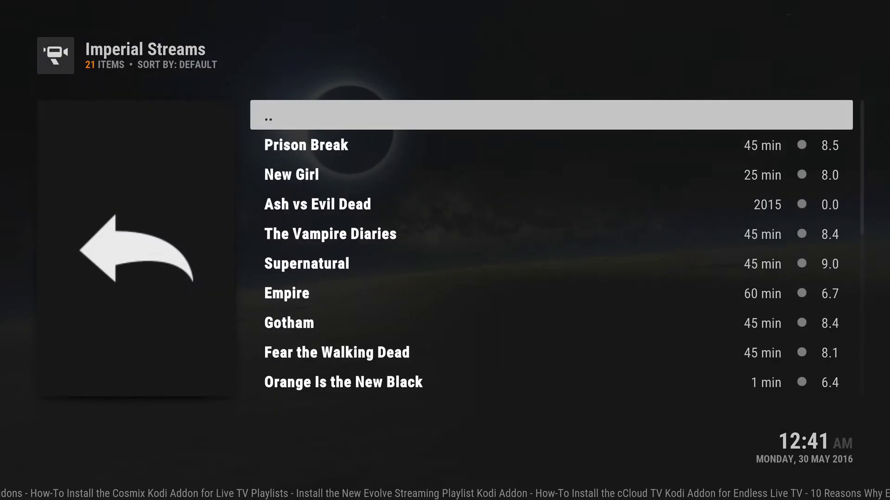
# Step: Go to Fear the Walking Dead Season 2 and highlight Episode 7 (Shiva)
pyautogui.press('Down')
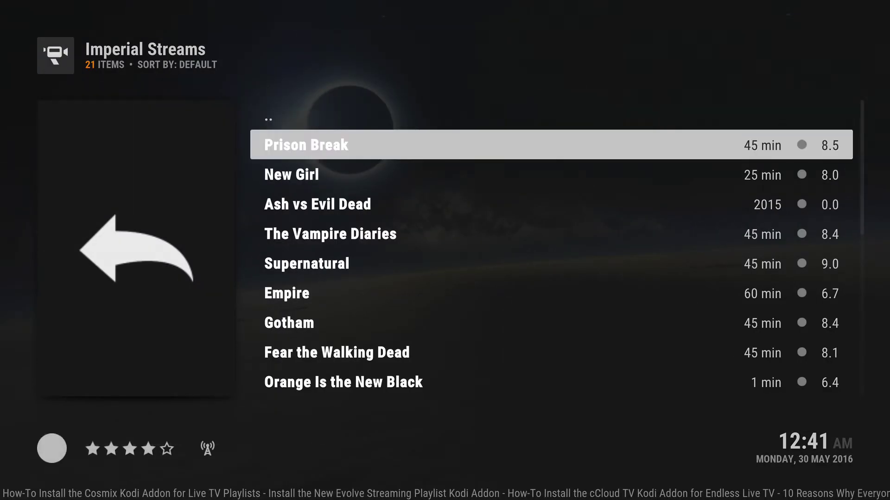
pyautogui.press('Up')
pyautogui.press('Up')
pyautogui.press('Down')
pyautogui.press('Down')
pyautogui.press('Down')
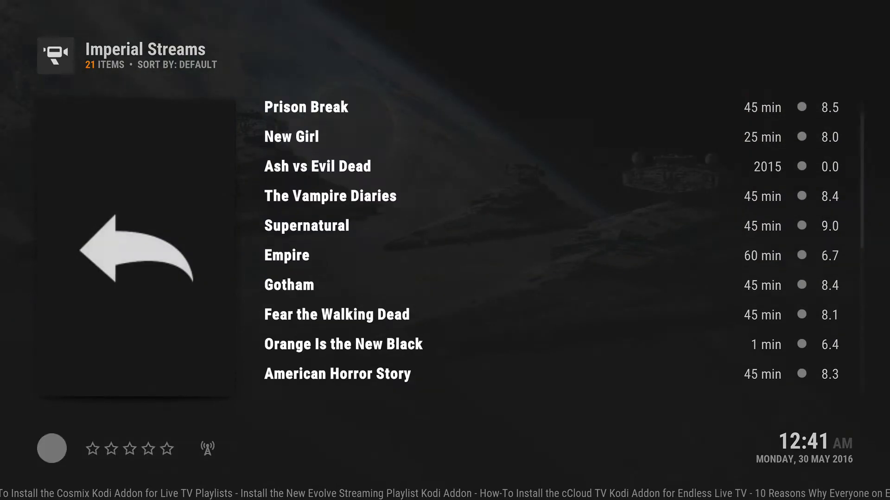
pyautogui.press('Down')
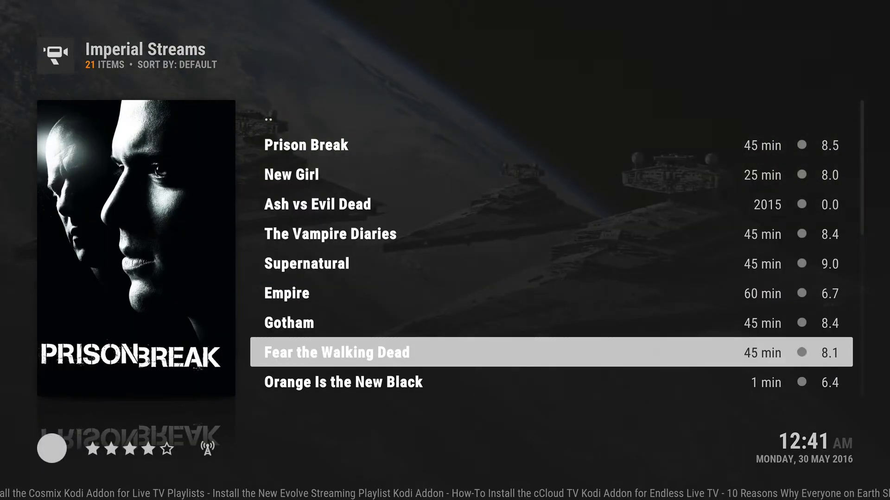
pyautogui.press('Return')
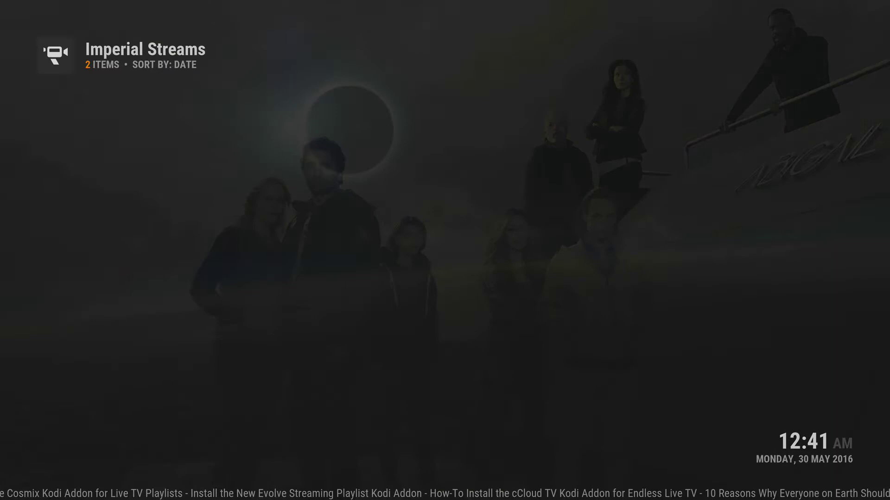
pyautogui.press('Down')
pyautogui.press('Down')
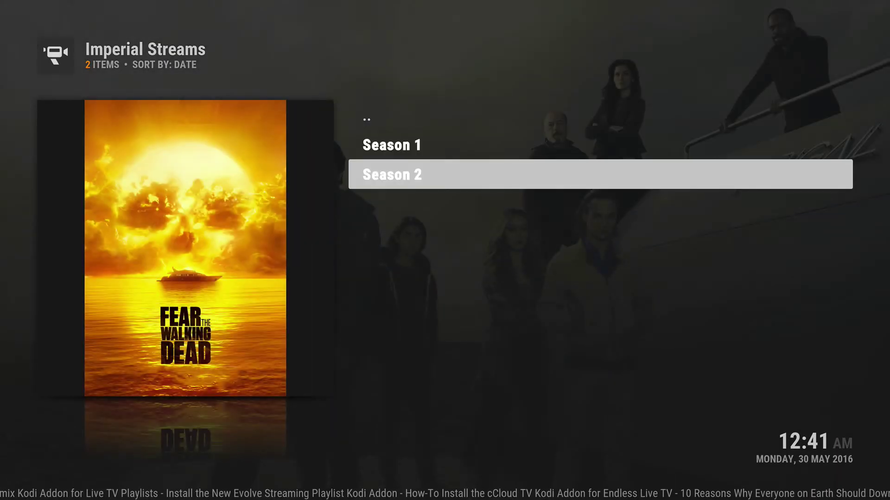
pyautogui.press('Return')
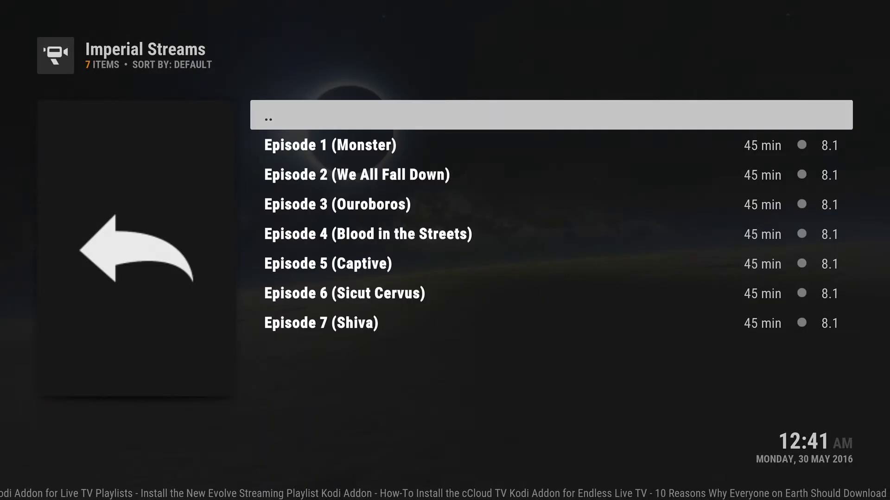
pyautogui.press('Up')
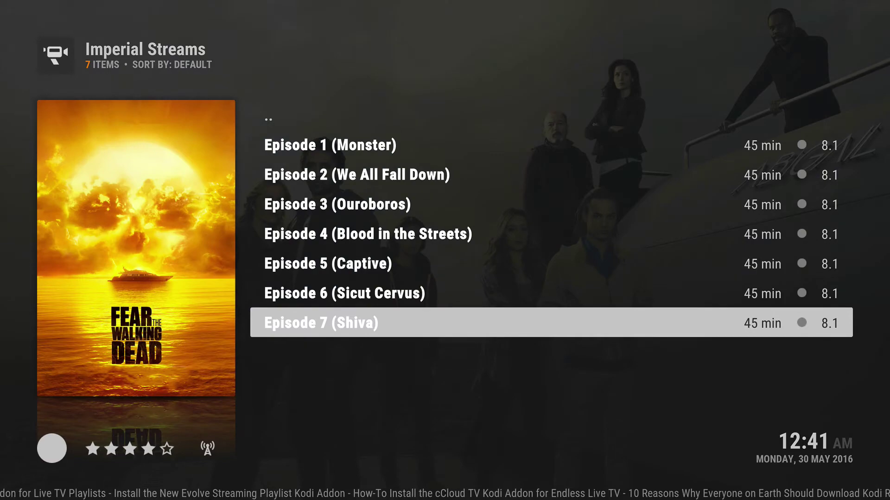
# Step: Stream Fear the Walking Dead S2 Episode 7 (Shiva), stop it, and return to Add-ons
pyautogui.press('Return')
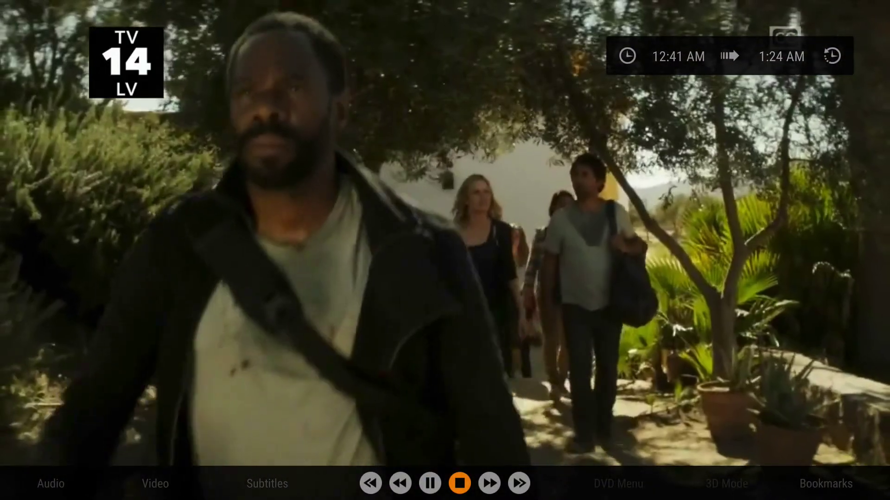
pyautogui.press('Return')
pyautogui.press('BackSpace')
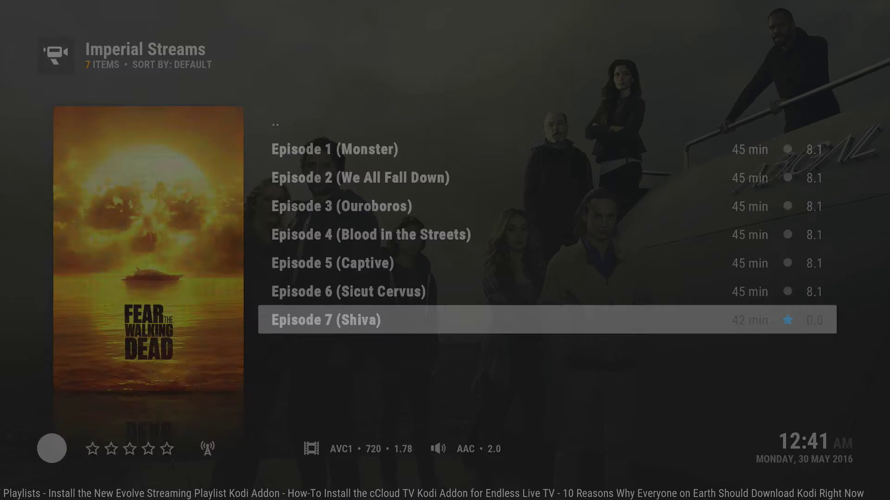
# Step: Relaunch Imperial Streams and climb from the Season 2 episodes back to the TV menu
pyautogui.press('Return')
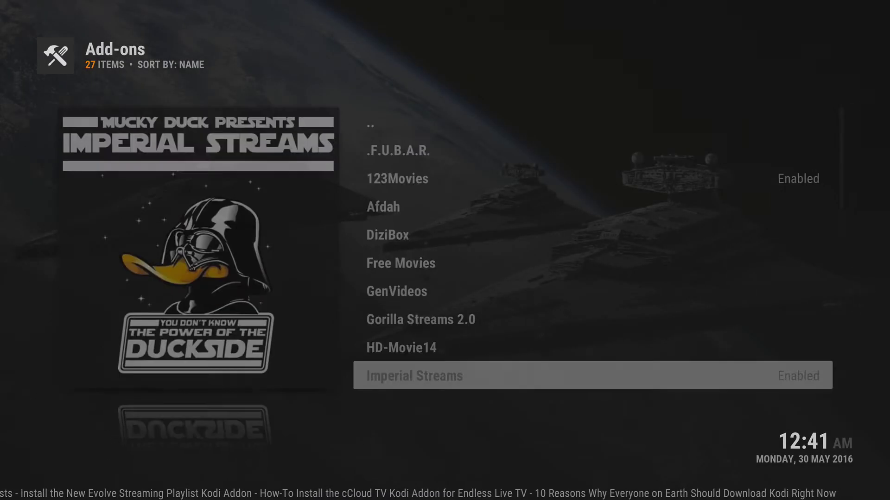
pyautogui.press('Return')
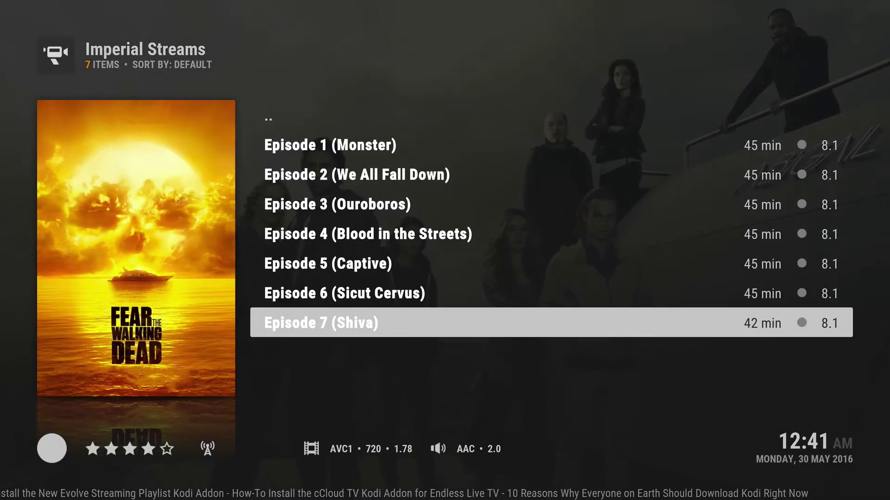
pyautogui.press('Down')
pyautogui.press('Return')
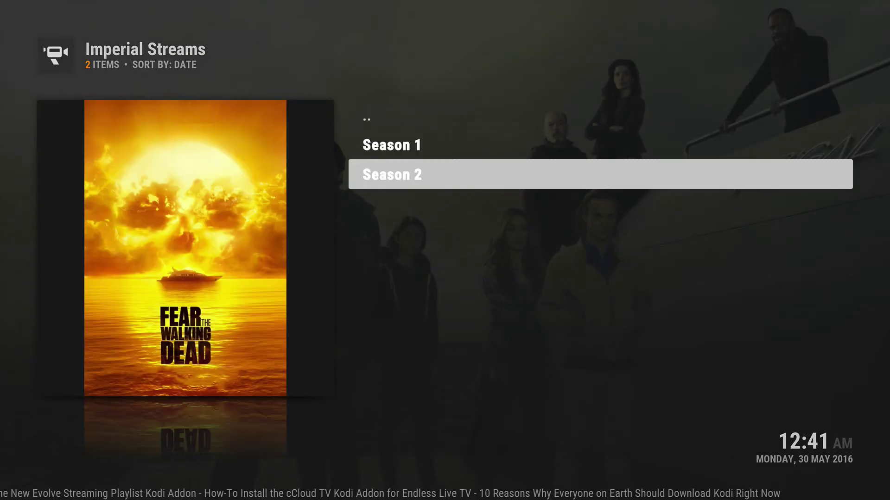
pyautogui.press('Up')
pyautogui.press('BackSpace')
pyautogui.press('Down')
pyautogui.press('Down')
pyautogui.press('Down')
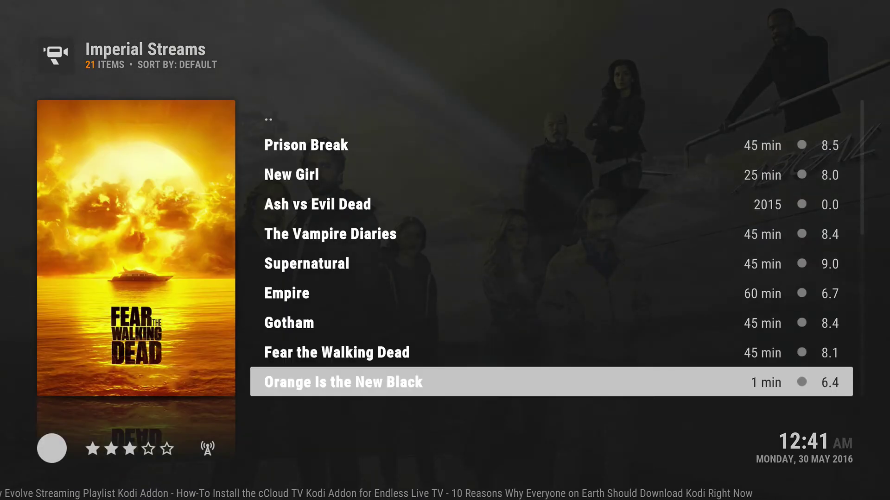
pyautogui.press('Up')
pyautogui.press('Up')
pyautogui.press('Up')
pyautogui.press('Up')
pyautogui.press('Up')
pyautogui.press('Up')
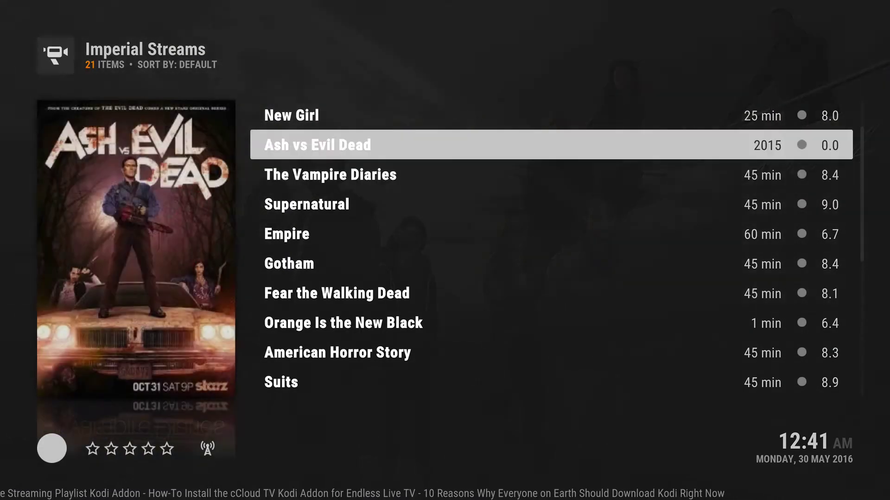
pyautogui.press('Down')
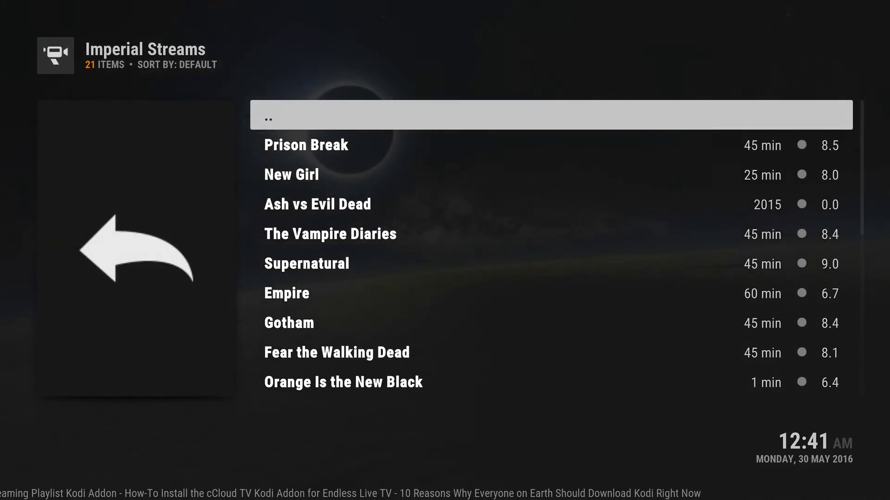
pyautogui.press('Return')
pyautogui.press('Down')
# Step: Go up to the main menu and open MOVIES > New Release Movies
pyautogui.press('Up')
pyautogui.press('Up')
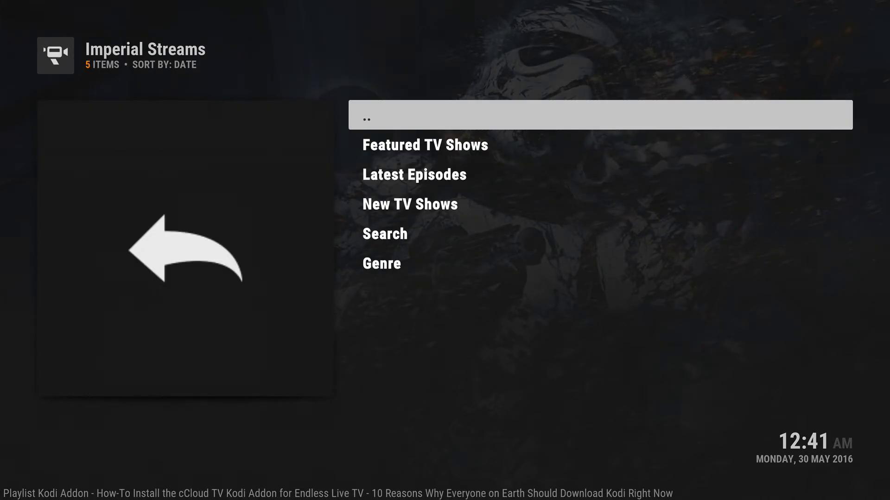
pyautogui.press('Return')
pyautogui.press('Down')
pyautogui.press('Return')
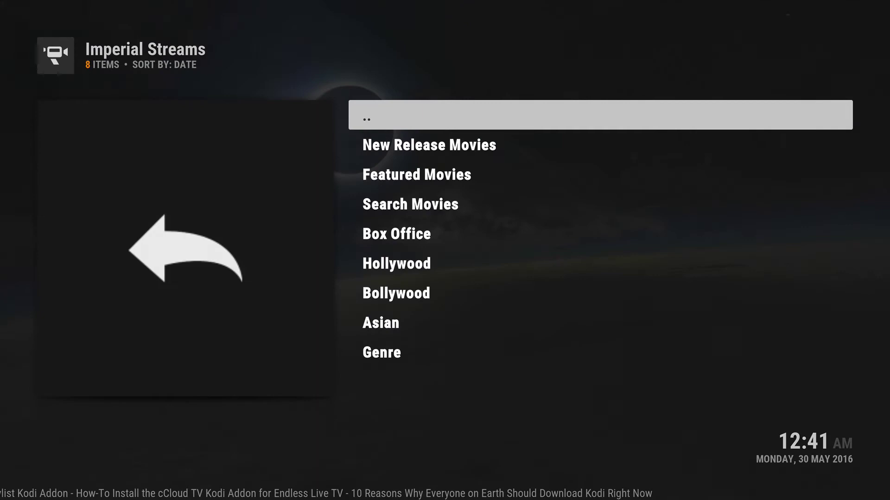
pyautogui.press('Down')
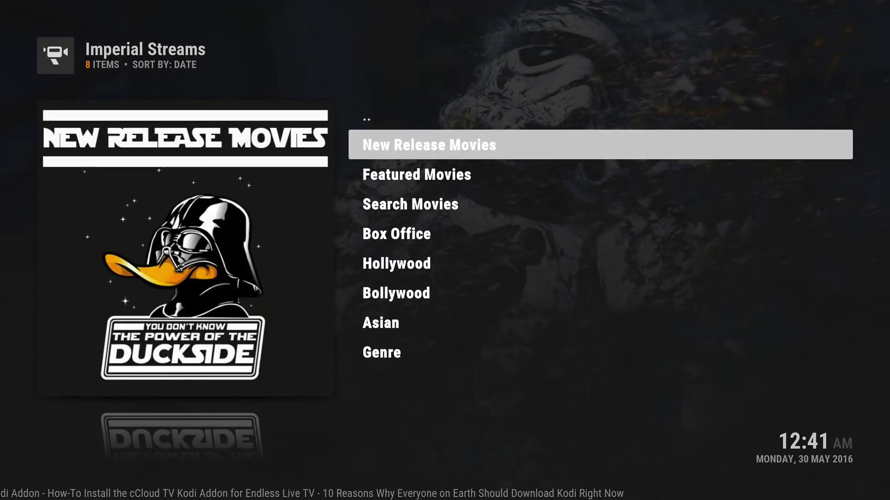
pyautogui.press('Down')
pyautogui.press('Down')
pyautogui.press('Down')
pyautogui.press('Up')
pyautogui.press('Up')
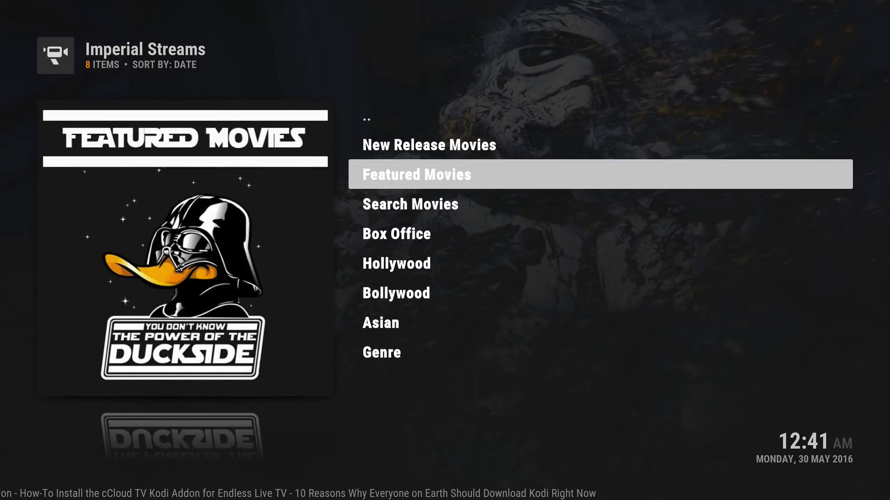
pyautogui.press('Up')
pyautogui.press('Return')
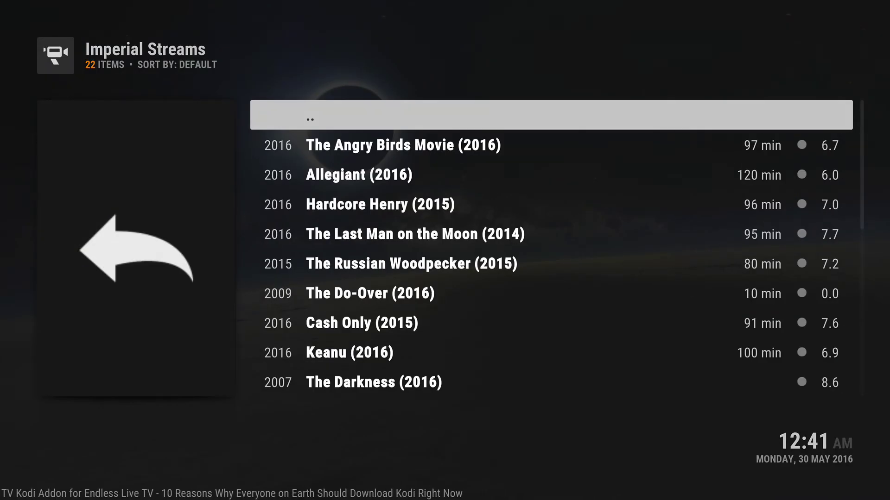
# Step: Stream The Angry Birds Movie (2016) from the New Release Movies list
pyautogui.click(404, 145)
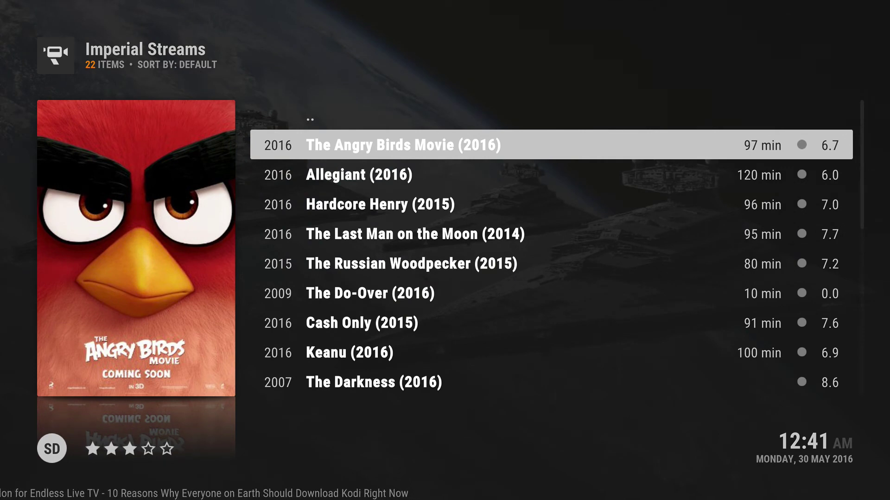
pyautogui.press('Return')
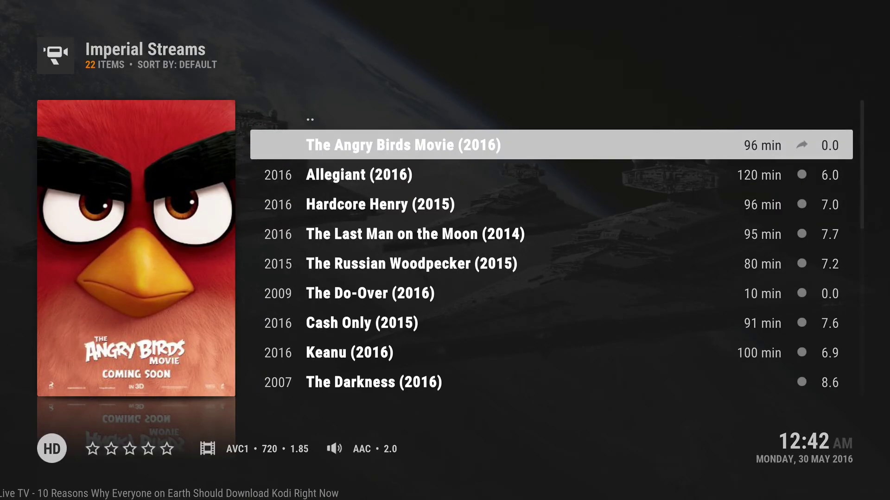
# Step: Exit Imperial Streams back to the Add-ons list
pyautogui.press('BackSpace')
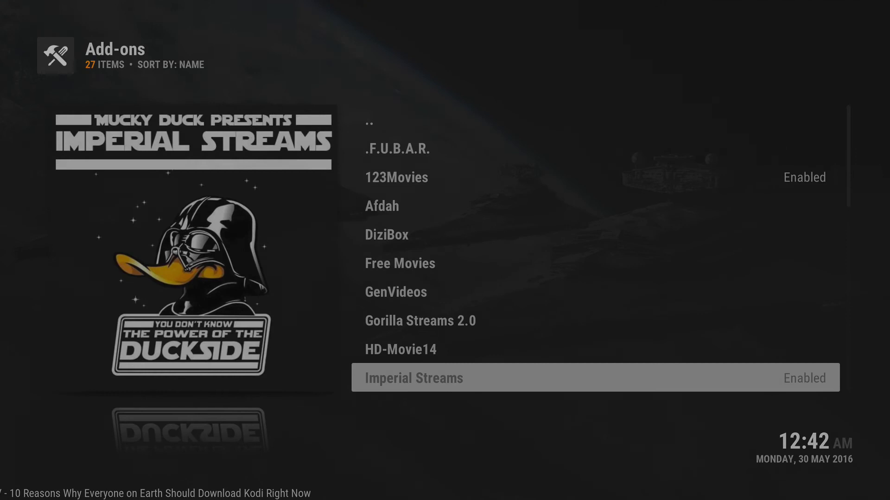